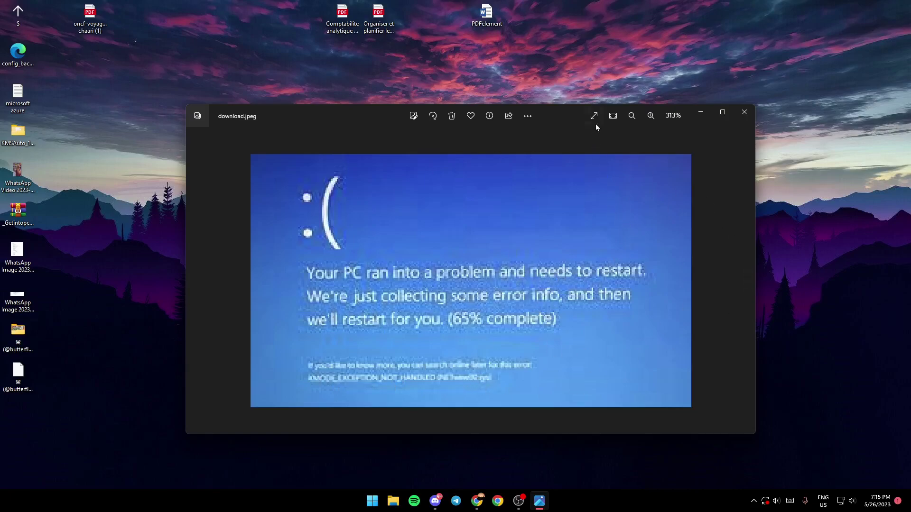
{"action": "left_click", "coordinate": [737, 117]}
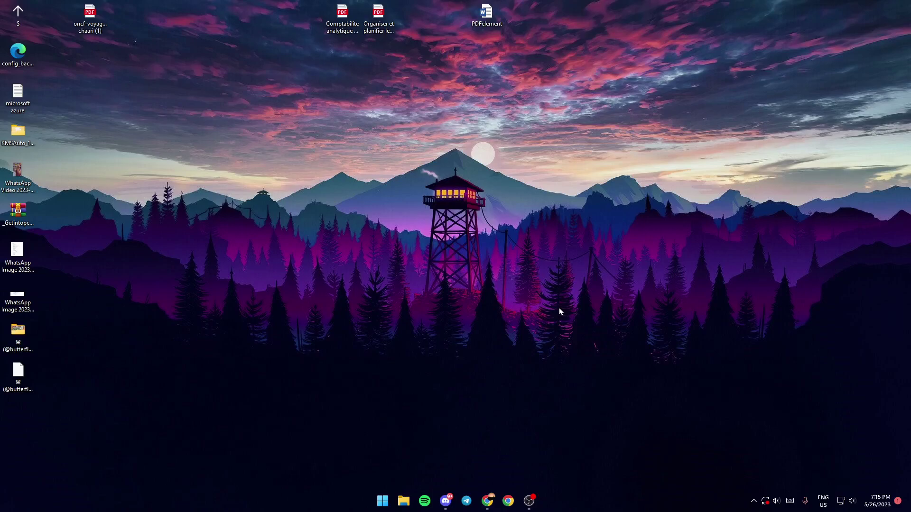
{"action": "key", "text": "super+r"}
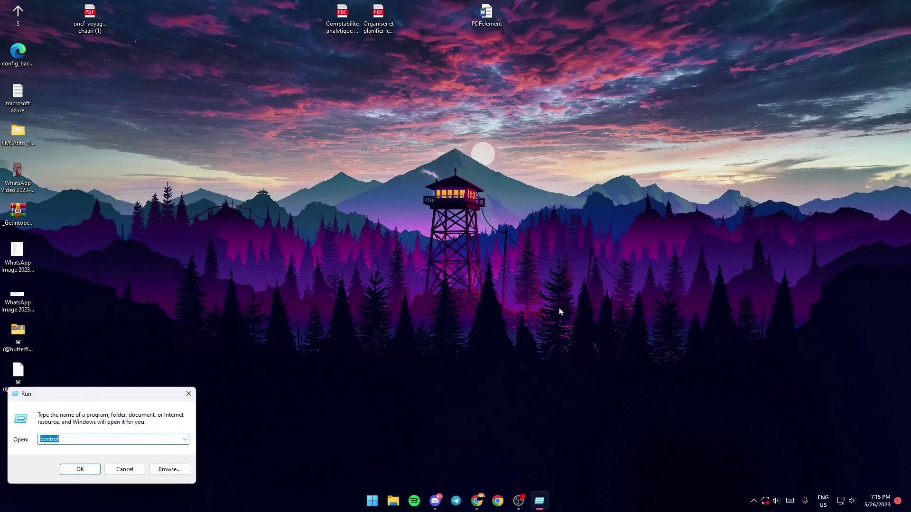
{"action": "type", "text": "con"}
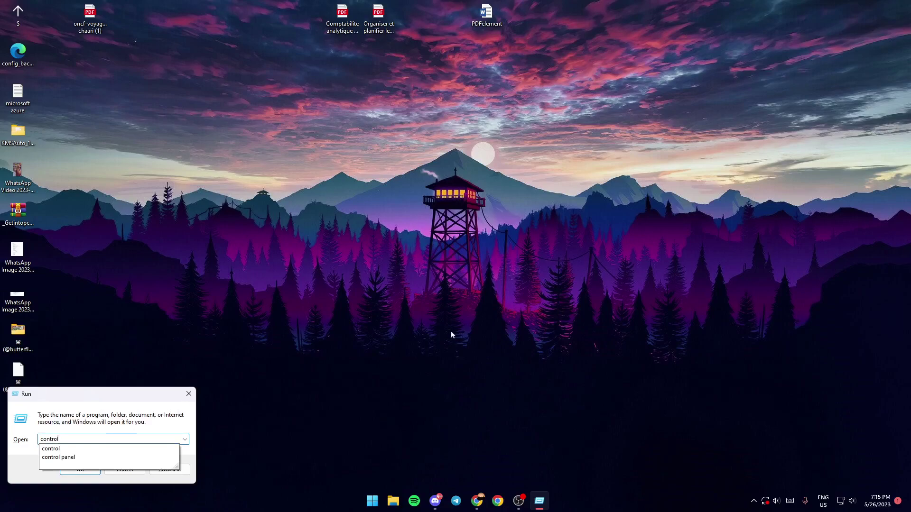
{"action": "key", "text": "Escape"}
Find 'control panel' through the Start menu search and open the Control Panel app.
{"action": "left_click", "coordinate": [189, 393]}
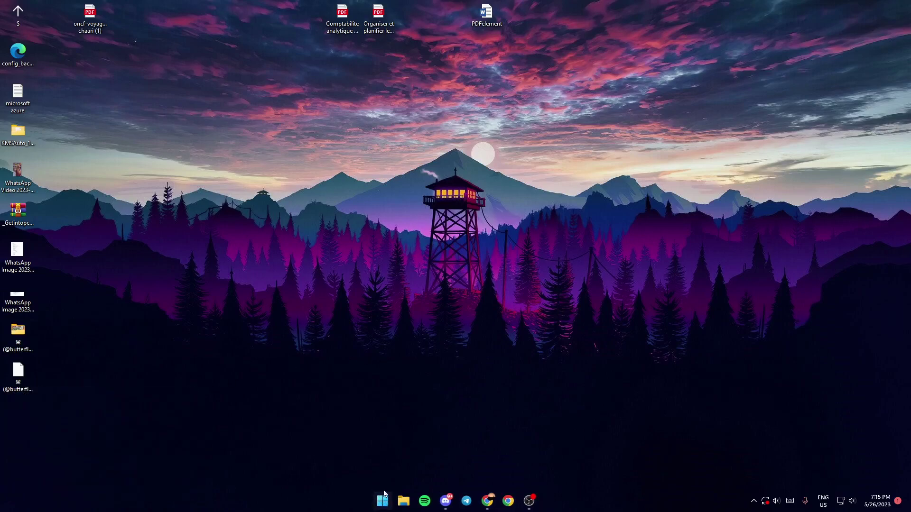
{"action": "left_click", "coordinate": [383, 501]}
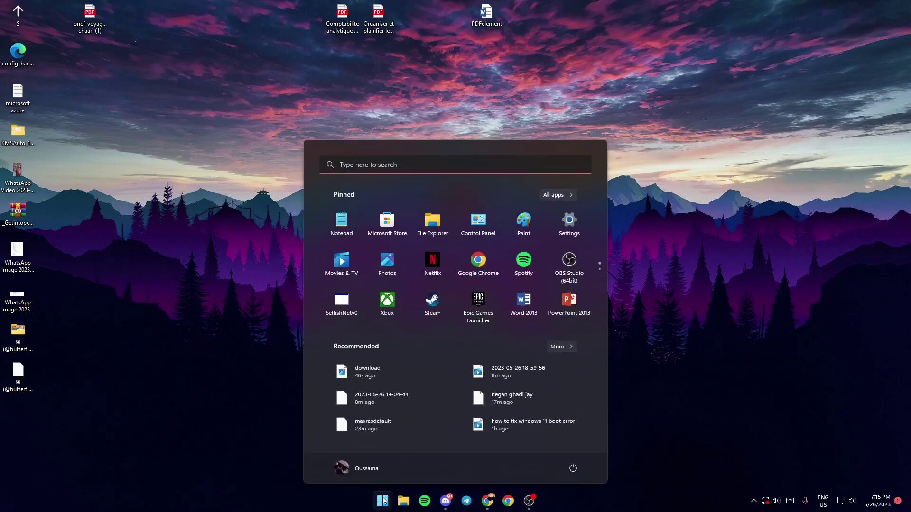
{"action": "left_click", "coordinate": [430, 164]}
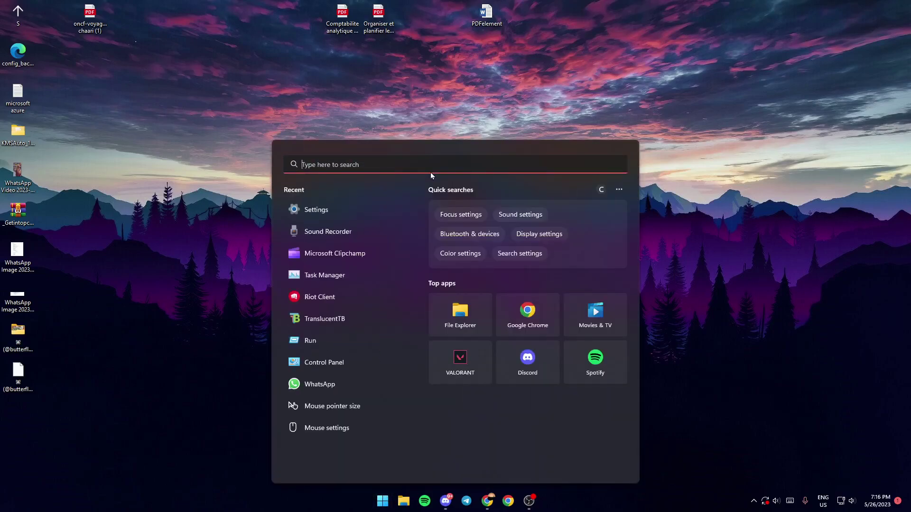
{"action": "type", "text": "co"}
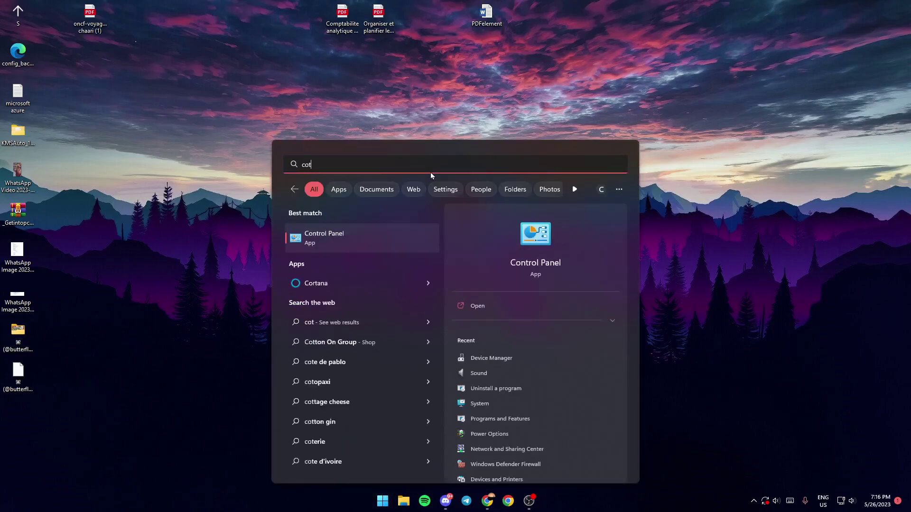
{"action": "type", "text": "ntro"}
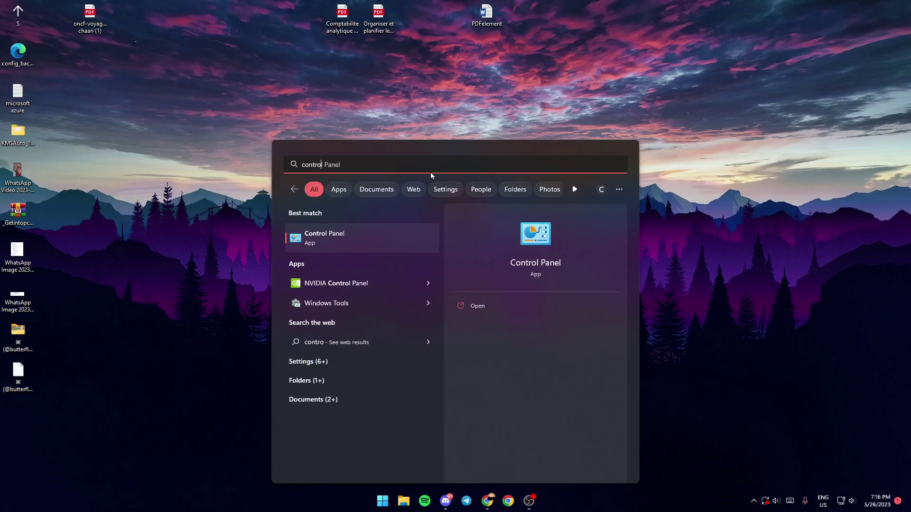
{"action": "type", "text": "l pl"}
{"action": "key", "text": "BackSpace"}
{"action": "type", "text": "anel"}
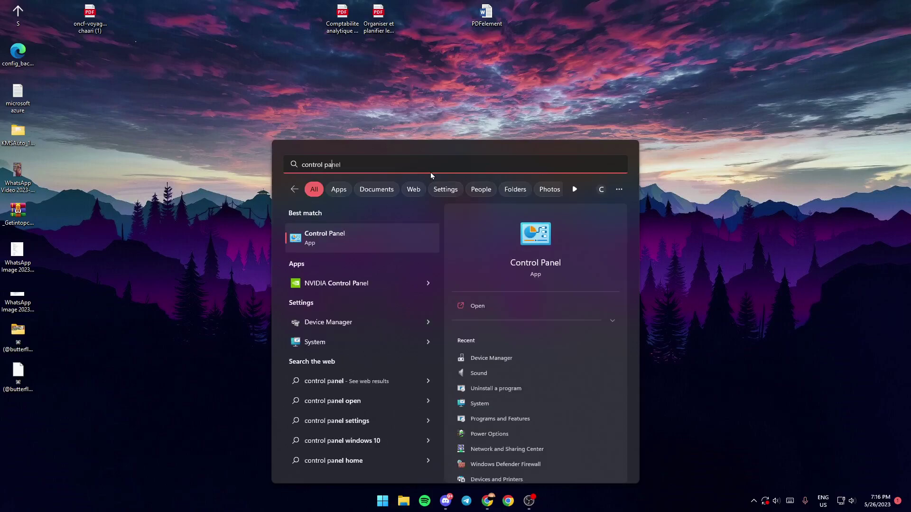
{"action": "left_click", "coordinate": [386, 237]}
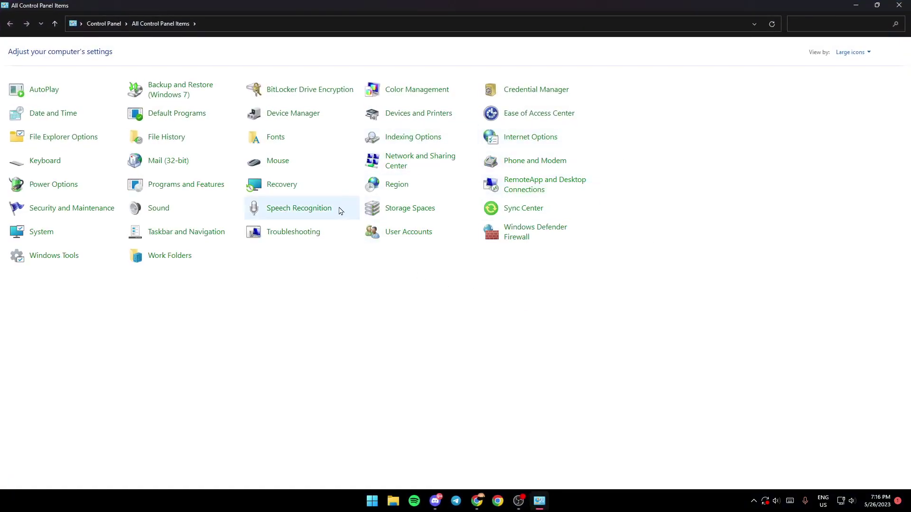
{"action": "left_click", "coordinate": [851, 54]}
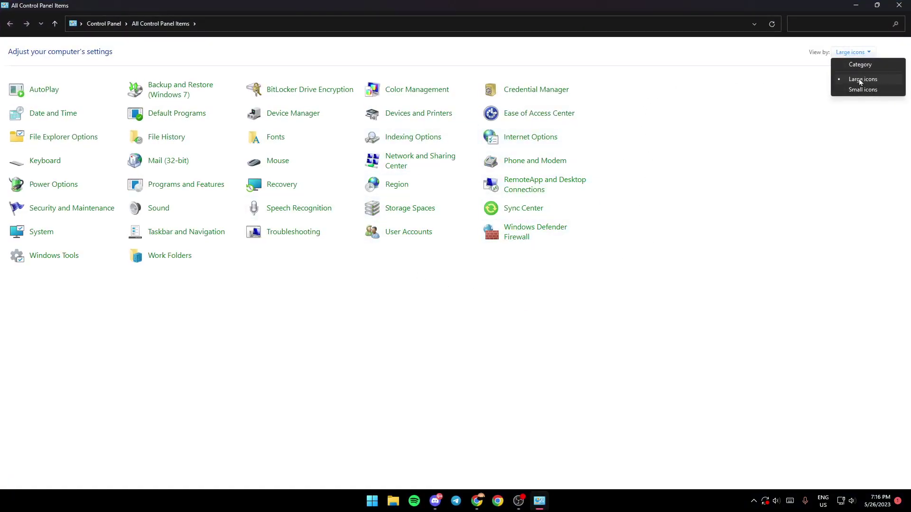
{"action": "left_click", "coordinate": [882, 67]}
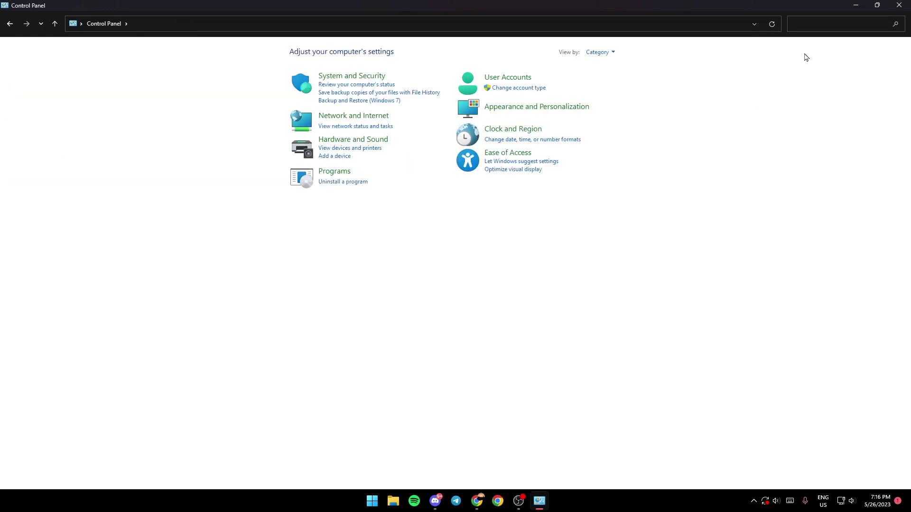
{"action": "left_click", "coordinate": [600, 52]}
{"action": "left_click", "coordinate": [600, 75]}
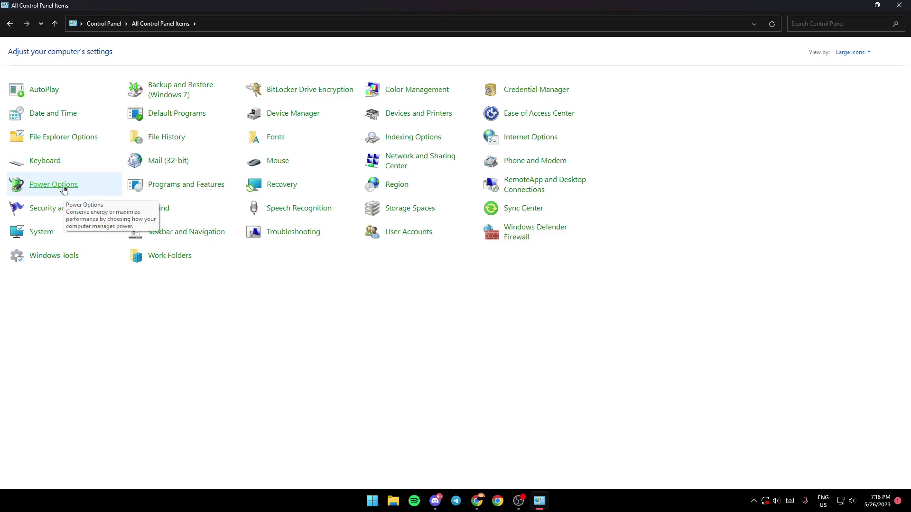
Go to Power Options and its 'Choose what the power buttons do' page.
{"action": "left_click", "coordinate": [63, 187]}
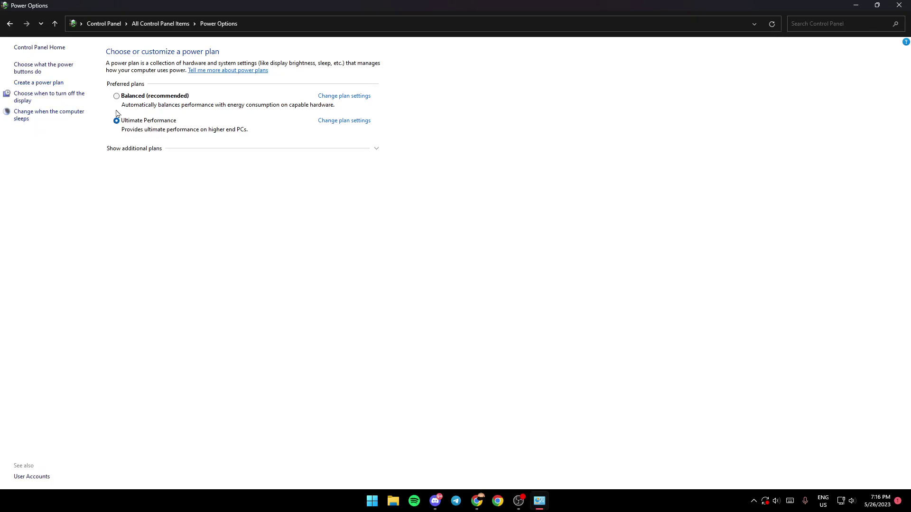
{"action": "left_click", "coordinate": [48, 69]}
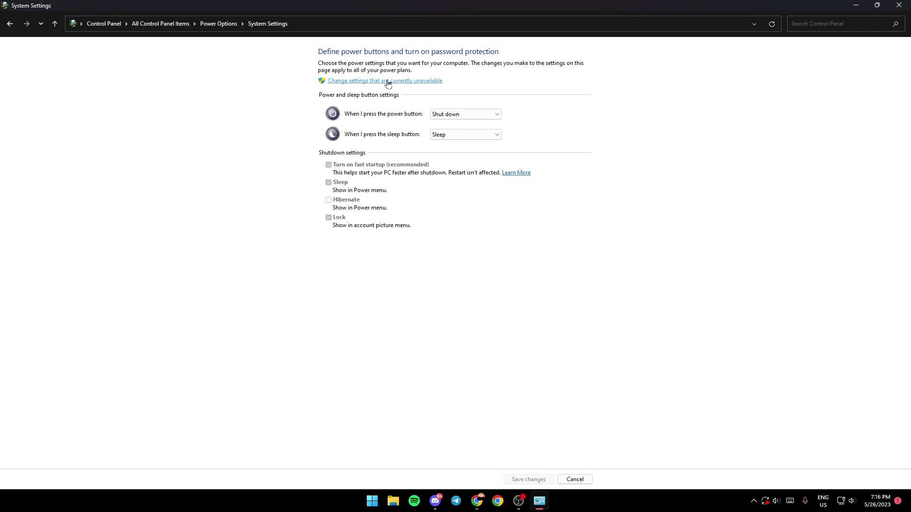
Unlock the shutdown settings, uncheck fast startup, check Hibernate, and save the changes.
{"action": "left_click", "coordinate": [388, 81]}
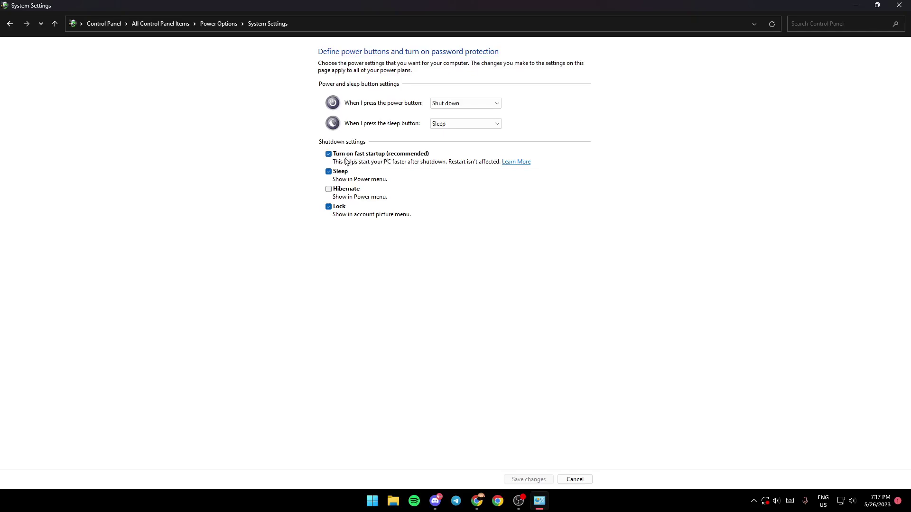
{"action": "left_click", "coordinate": [329, 154]}
{"action": "left_click", "coordinate": [330, 190]}
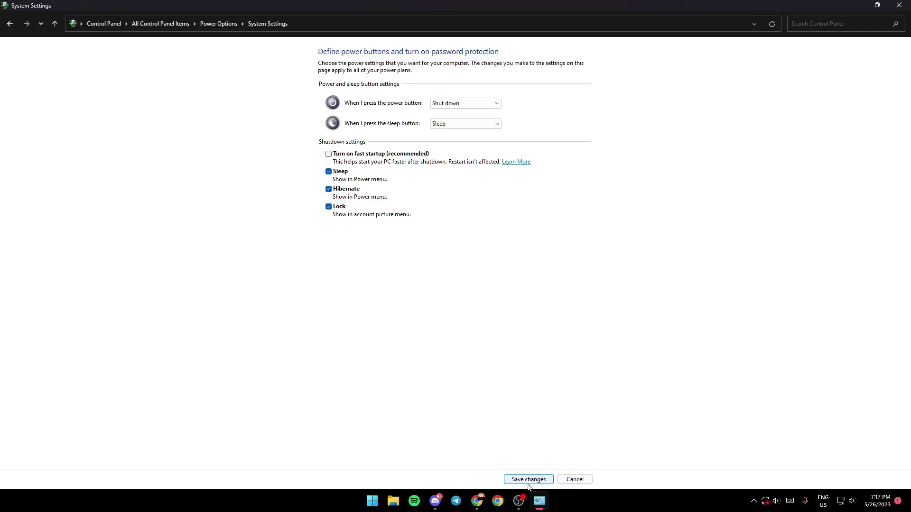
{"action": "left_click", "coordinate": [529, 479]}
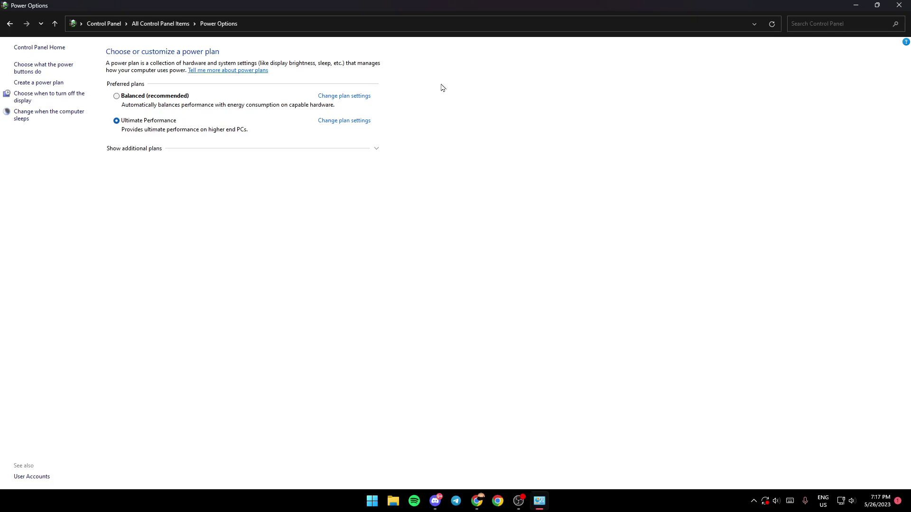
Close the Power Options window from its top-right corner.
{"action": "left_click", "coordinate": [901, 5]}
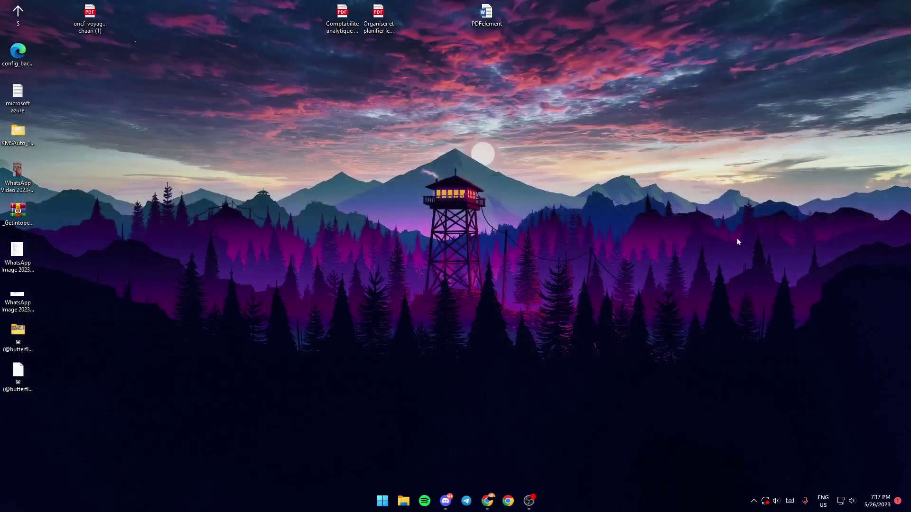
{"action": "left_click", "coordinate": [382, 501]}
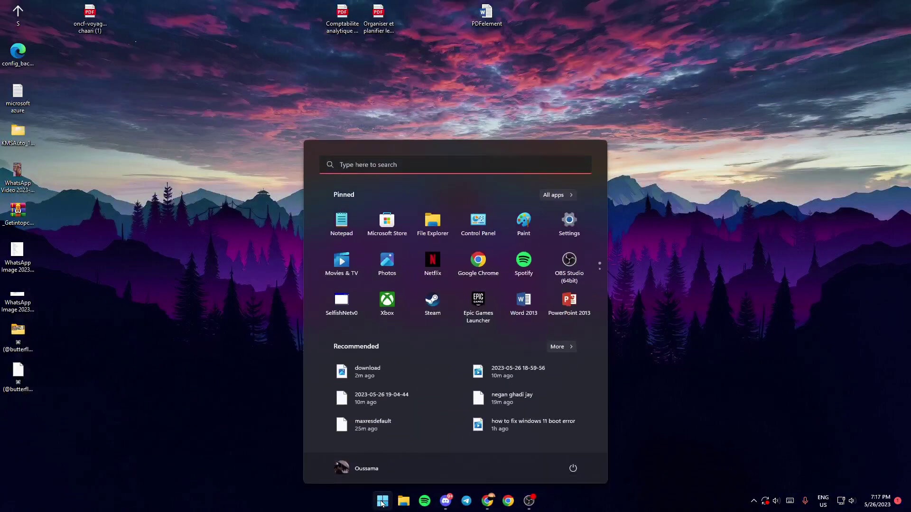
{"action": "left_click", "coordinate": [575, 470]}
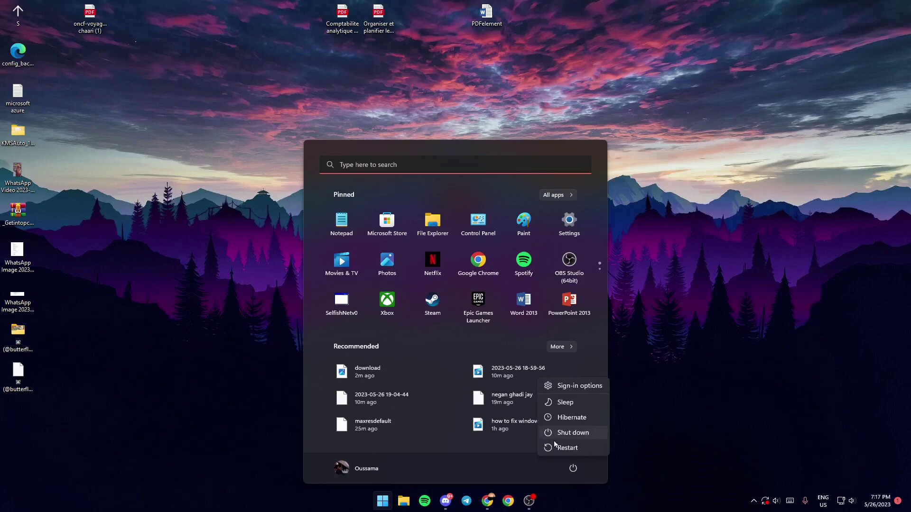
{"action": "left_click", "coordinate": [385, 503]}
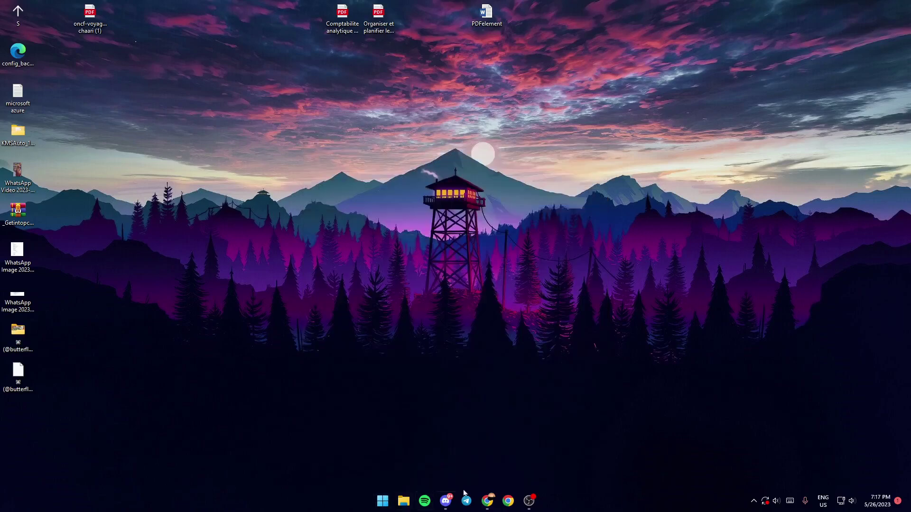